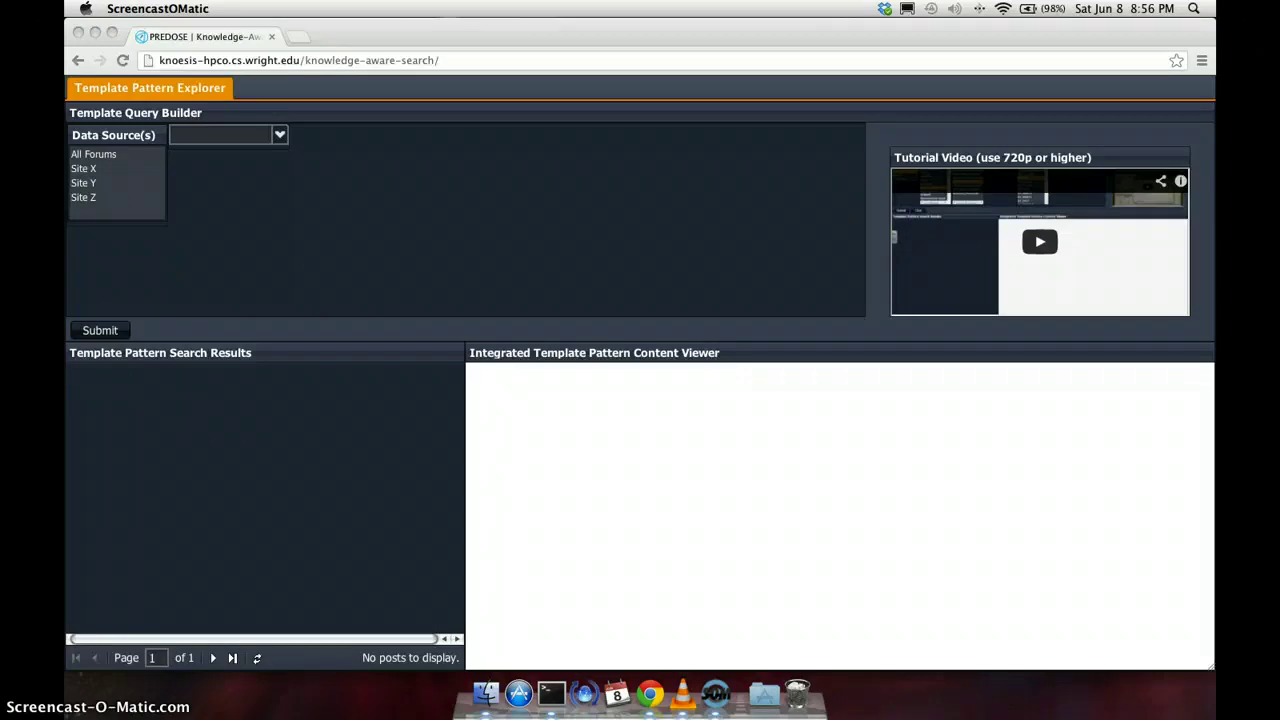
Use Site Y as the data source and add an ENTITY criterion set to Buprenorphine.
{"action": "left_click", "coordinate": [100, 183]}
{"action": "left_click", "coordinate": [98, 183]}
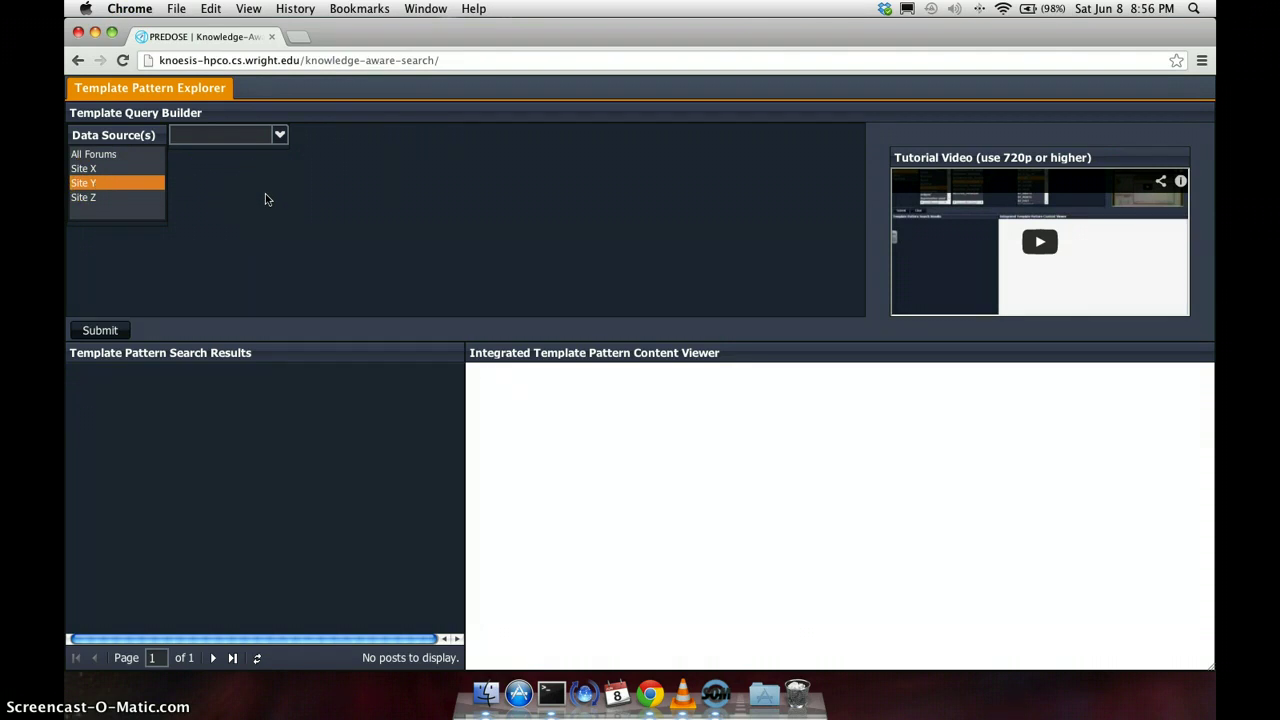
{"action": "left_click", "coordinate": [278, 135]}
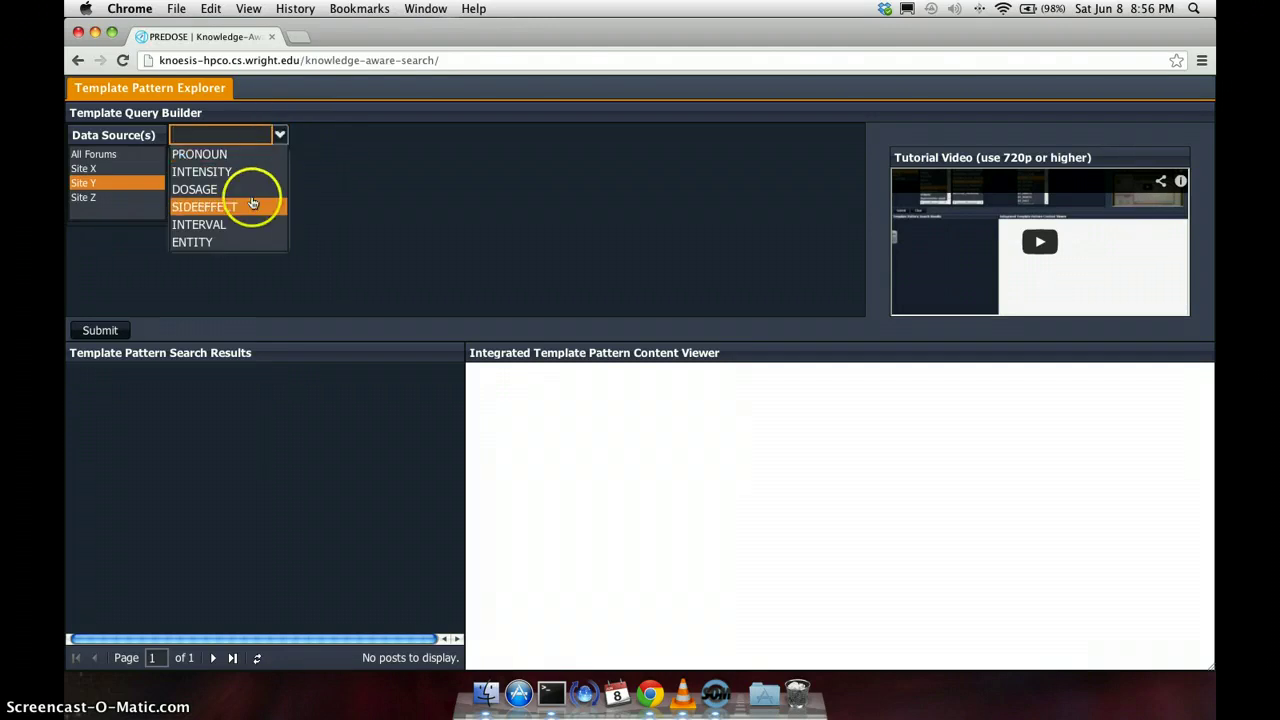
{"action": "left_click", "coordinate": [246, 241]}
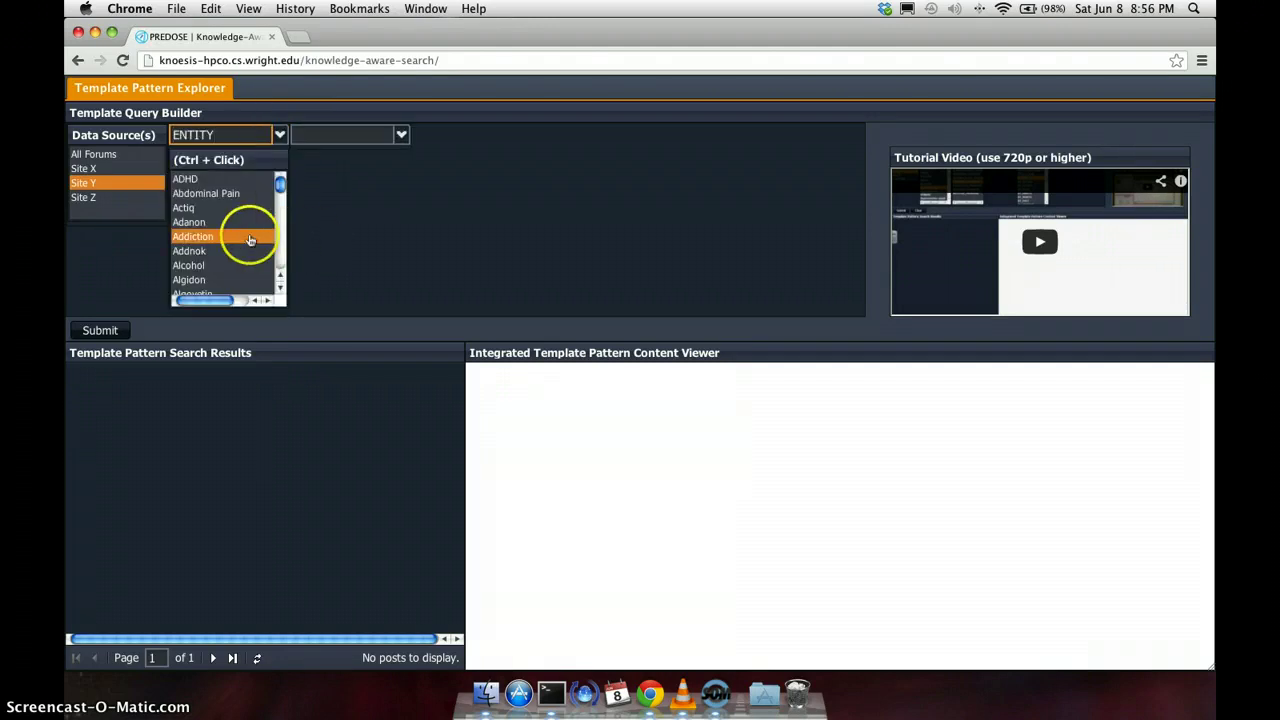
{"action": "scroll", "coordinate": [250, 240], "scroll_direction": "down", "scroll_amount": 5}
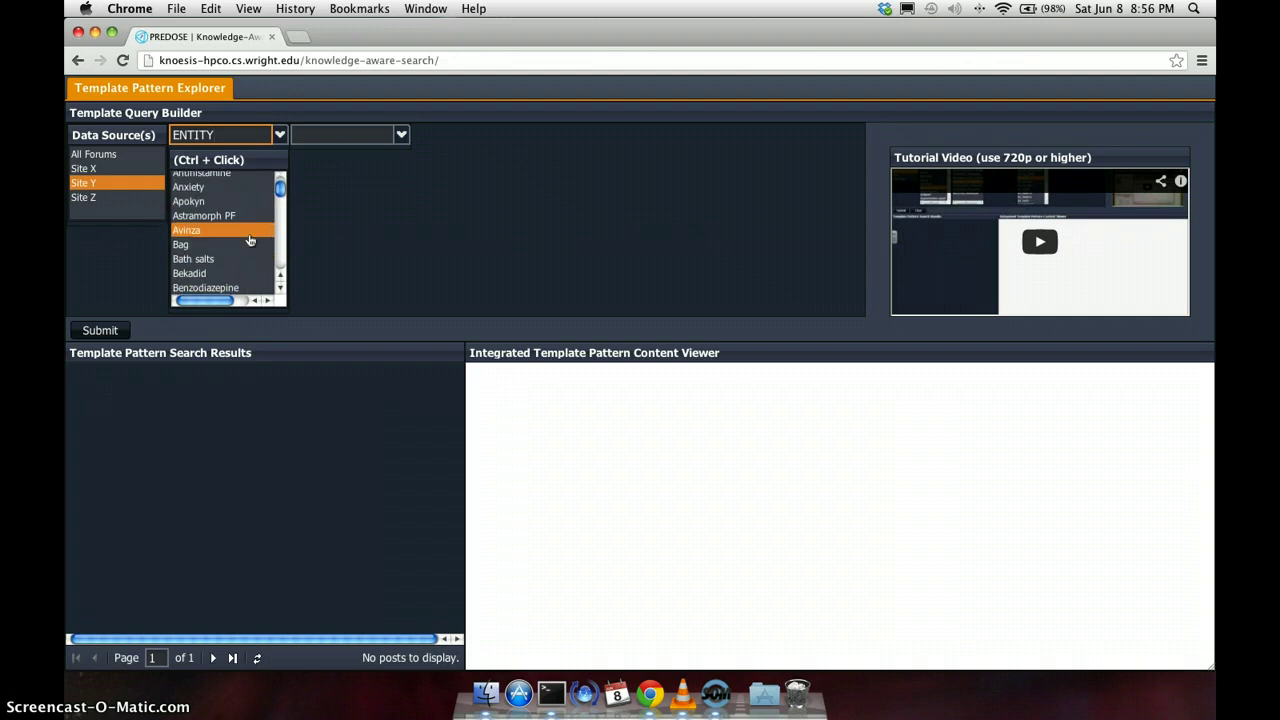
{"action": "scroll", "coordinate": [250, 240], "scroll_direction": "down", "scroll_amount": 5}
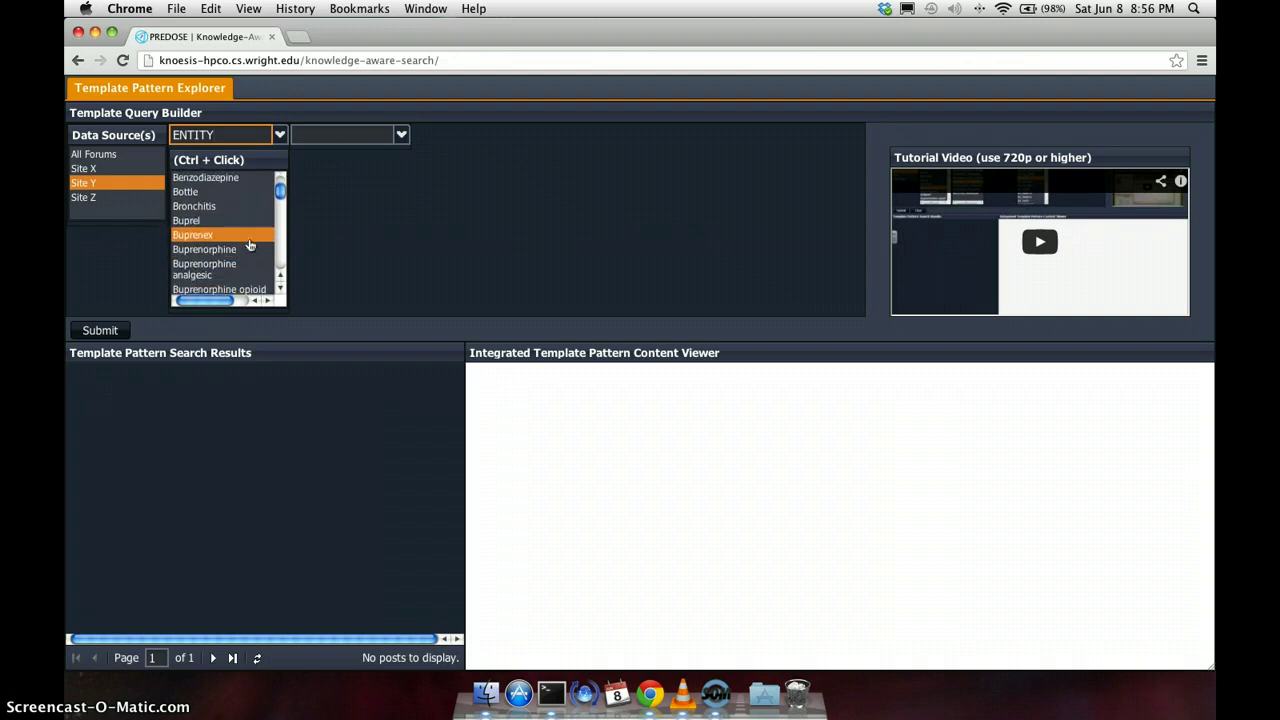
{"action": "left_click", "coordinate": [250, 249]}
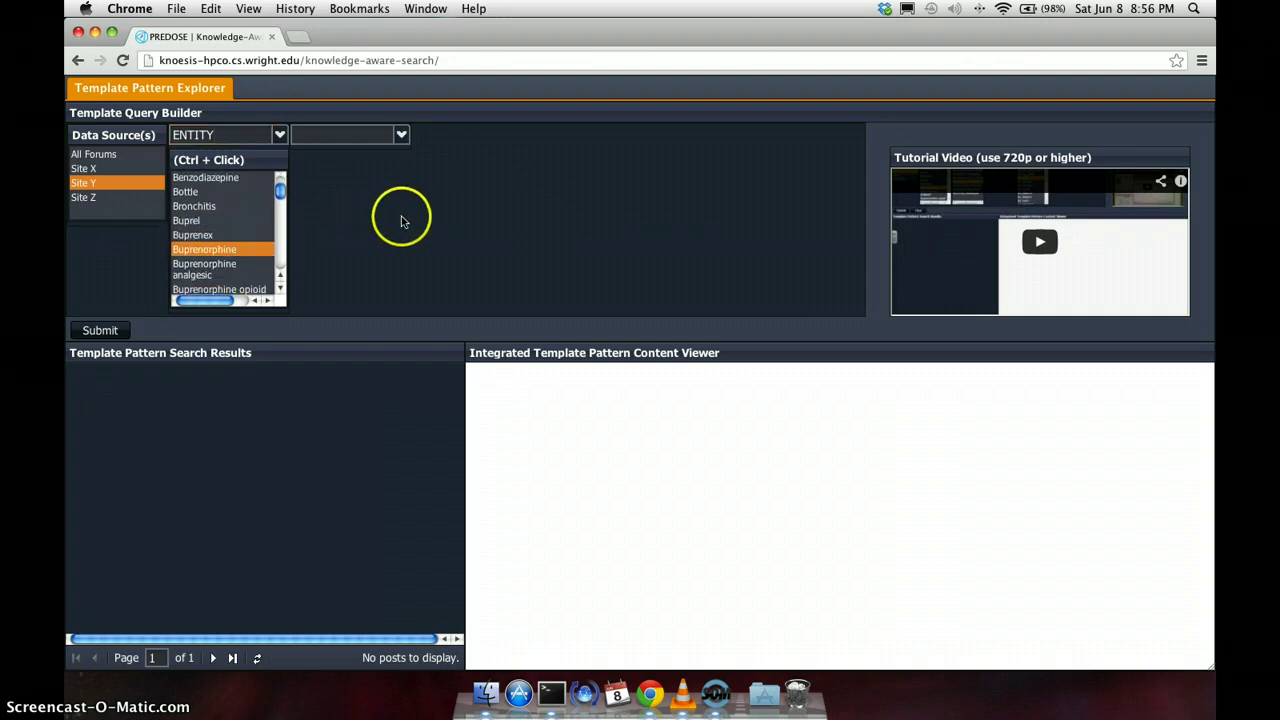
Add a second criterion of type PRONOUN, restricted to PERSONAL_PRONOUN.
{"action": "left_click", "coordinate": [402, 136]}
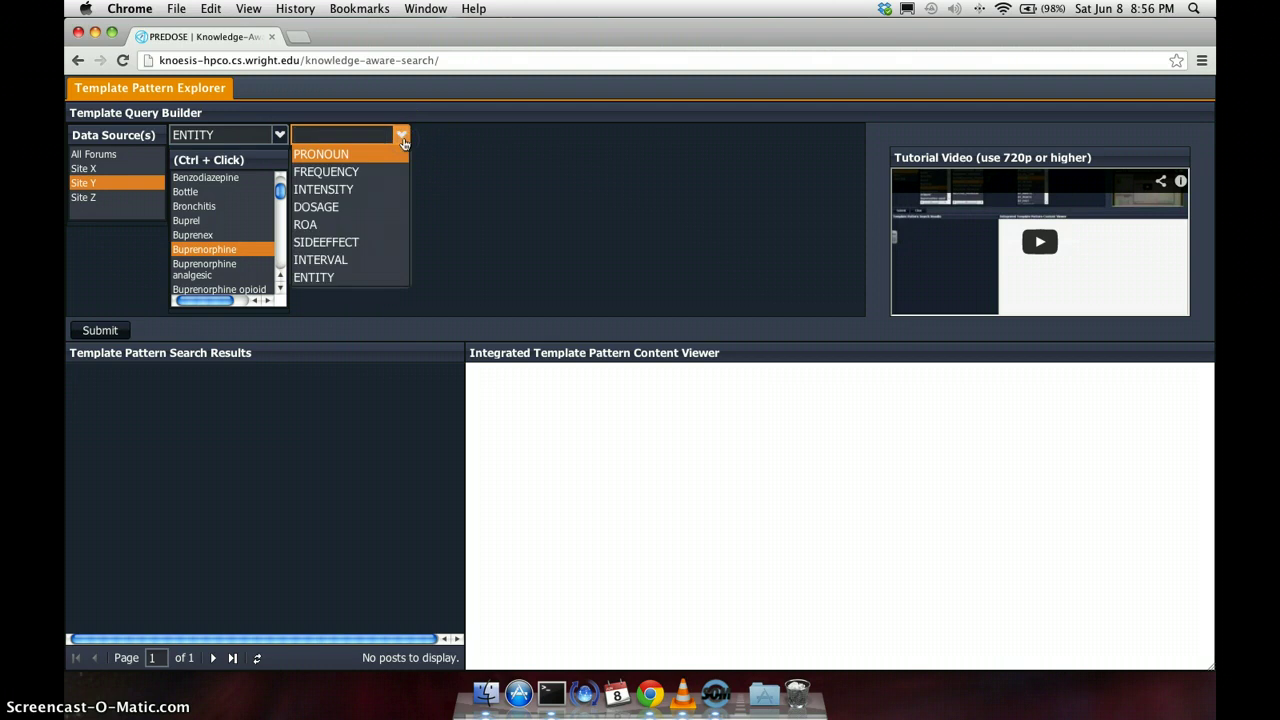
{"action": "left_click", "coordinate": [401, 148]}
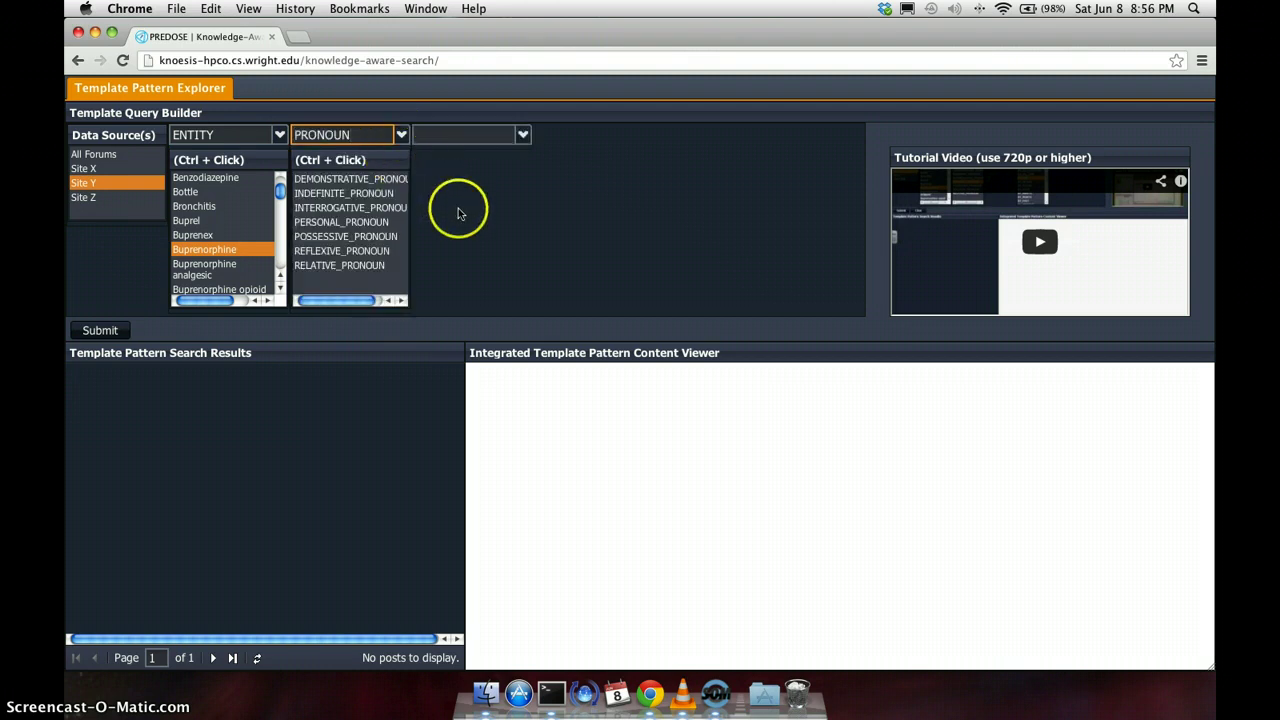
{"action": "left_click", "coordinate": [365, 221]}
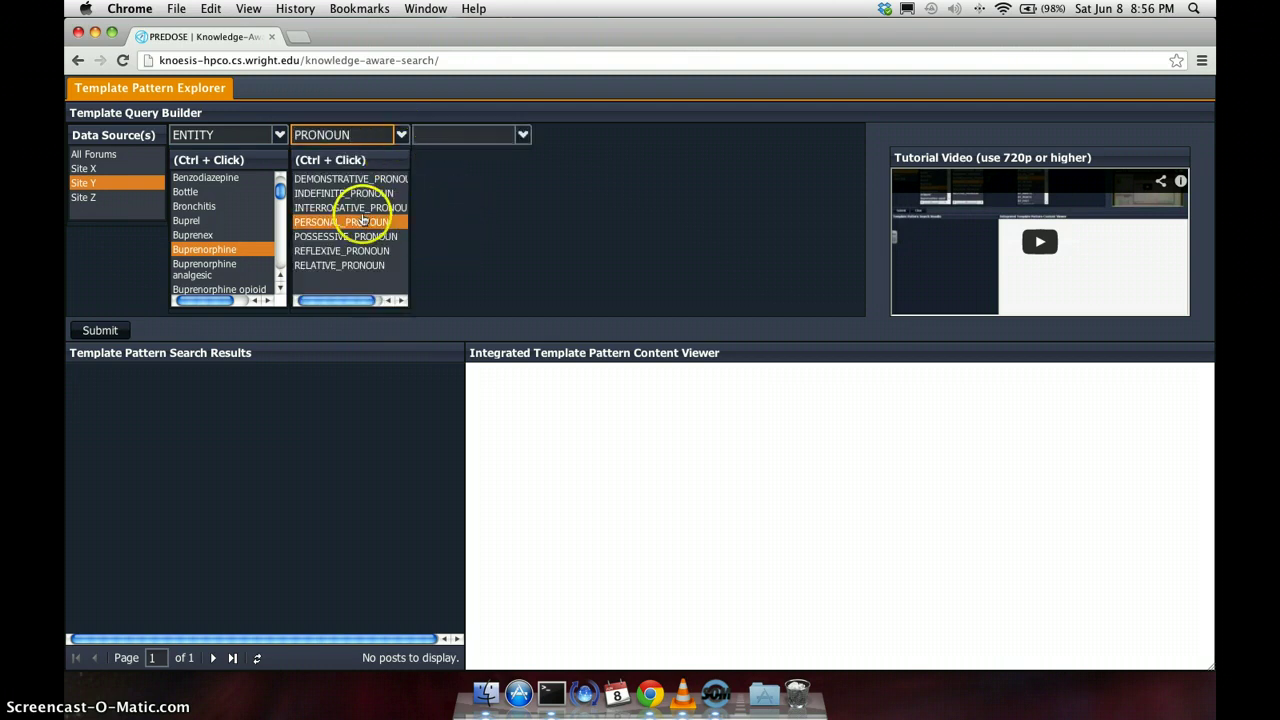
{"action": "left_click", "coordinate": [362, 222]}
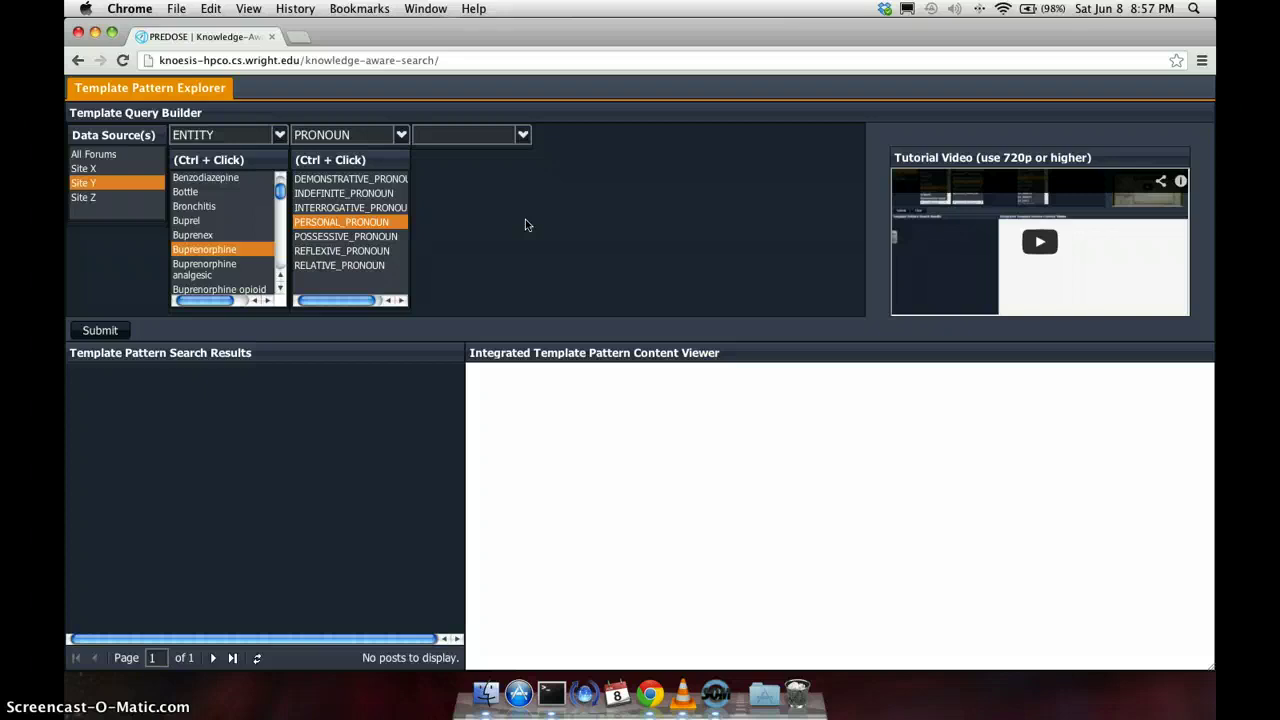
Add a third criterion, DOSAGE, with the > operator and amount 4.
{"action": "left_click", "coordinate": [523, 135]}
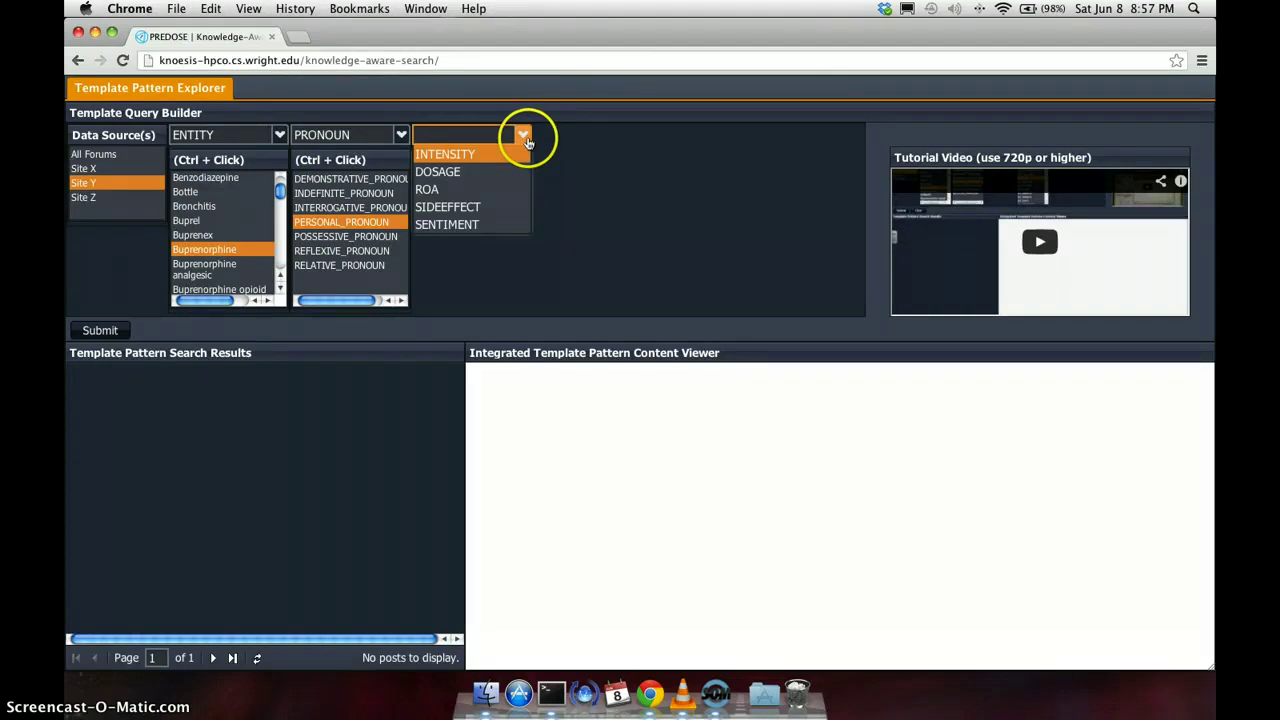
{"action": "left_click", "coordinate": [481, 171]}
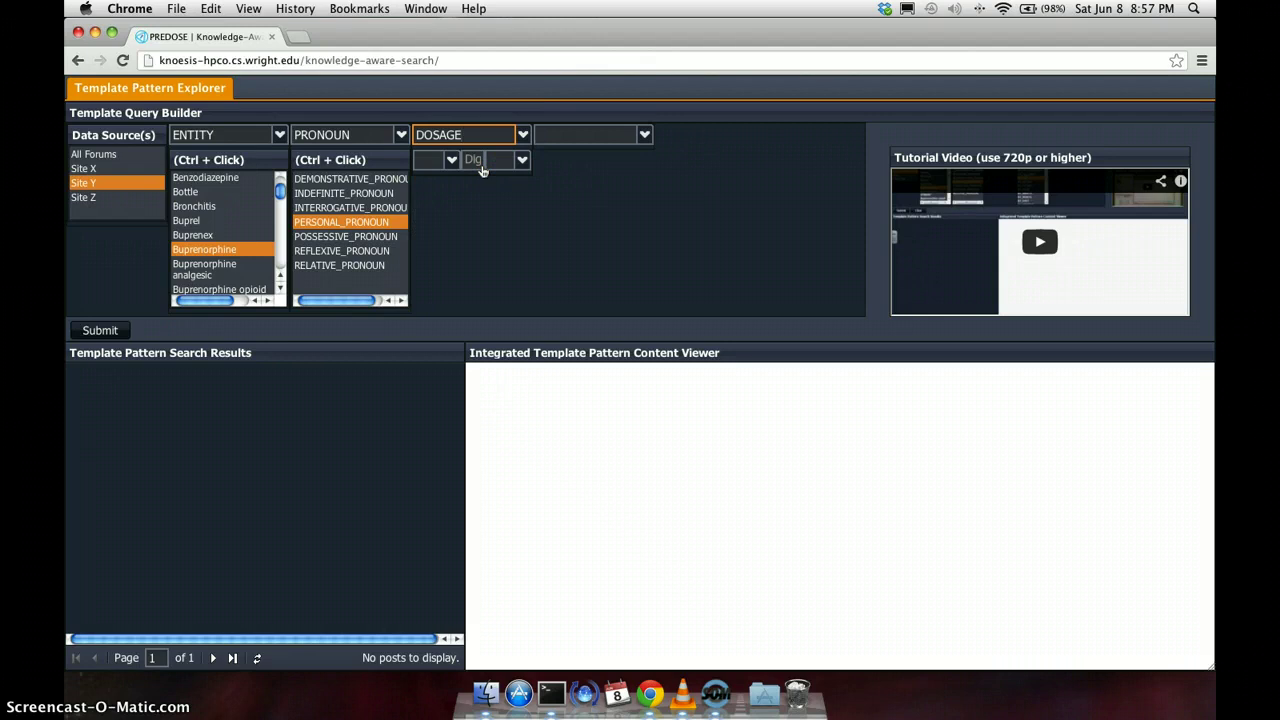
{"action": "left_click", "coordinate": [451, 160]}
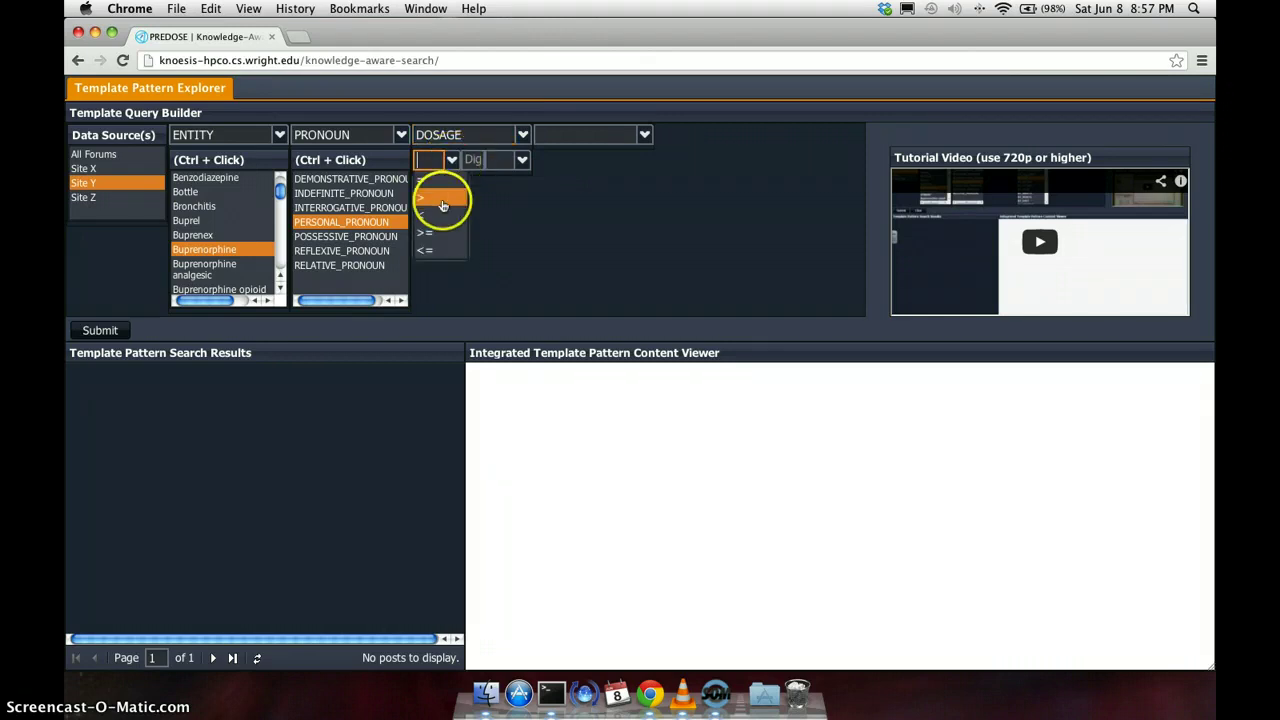
{"action": "left_click", "coordinate": [443, 204]}
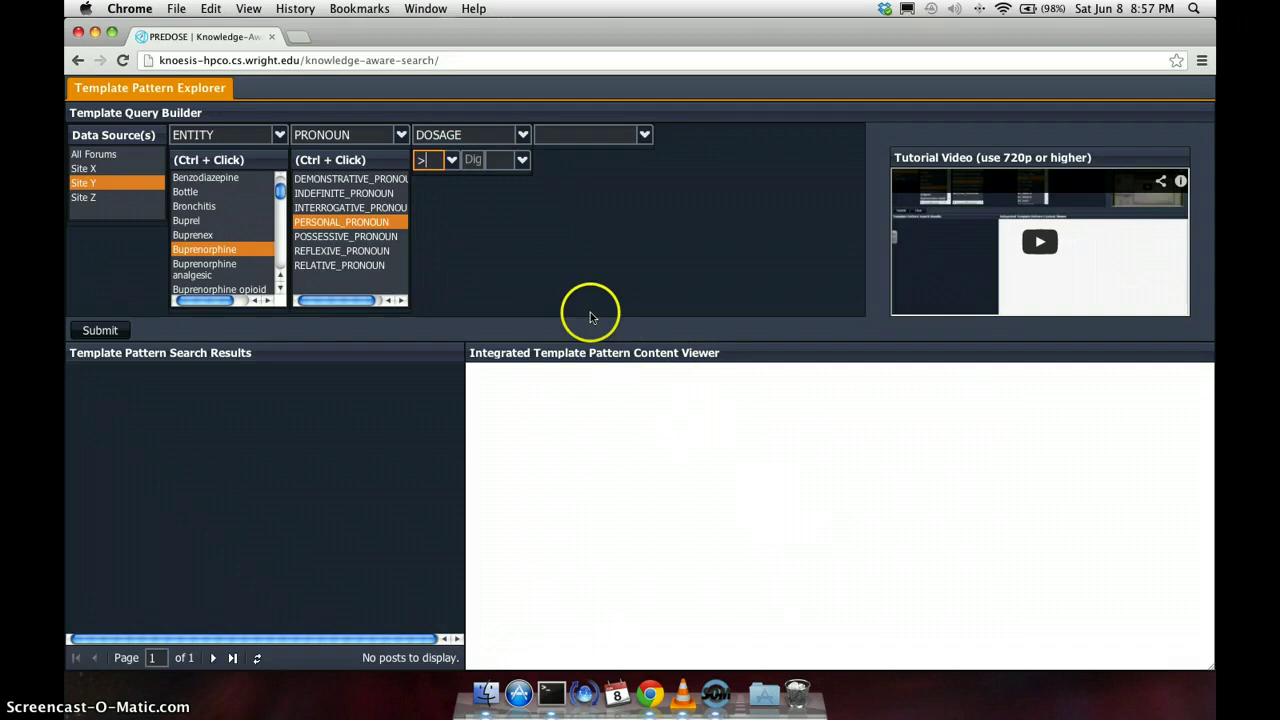
{"action": "left_click", "coordinate": [473, 160]}
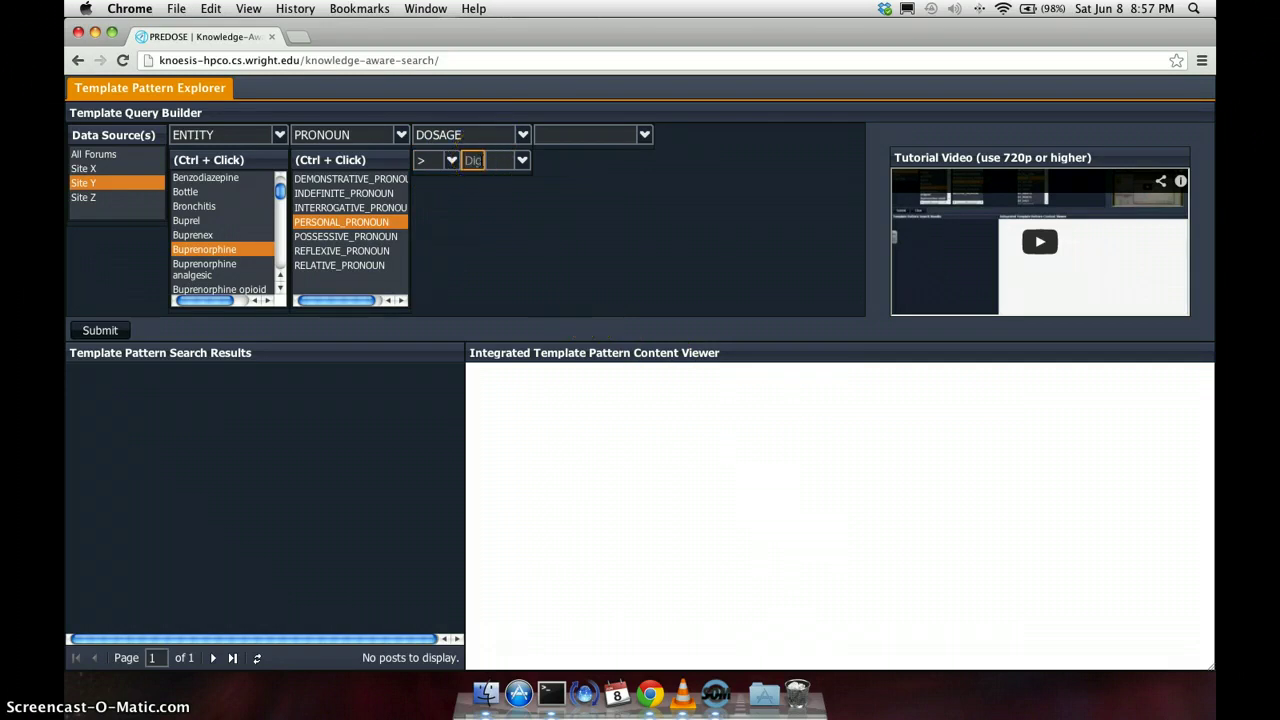
{"action": "type", "text": "4"}
{"action": "left_click", "coordinate": [520, 161]}
Set the dosage unit to mg and add an INTERVAL criterion grouped BY_DAY and BY_HOUR.
{"action": "left_click", "coordinate": [509, 286]}
{"action": "left_click", "coordinate": [644, 134]}
{"action": "left_click", "coordinate": [633, 155]}
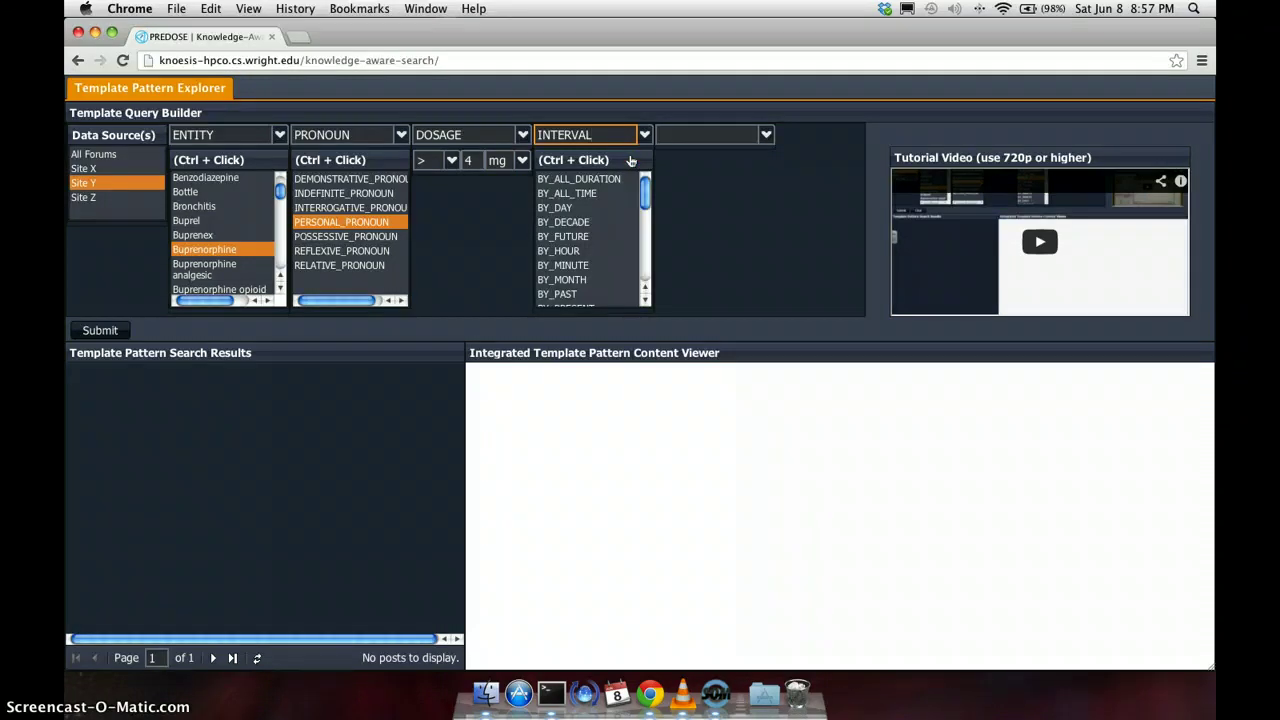
{"action": "left_click", "coordinate": [593, 207]}
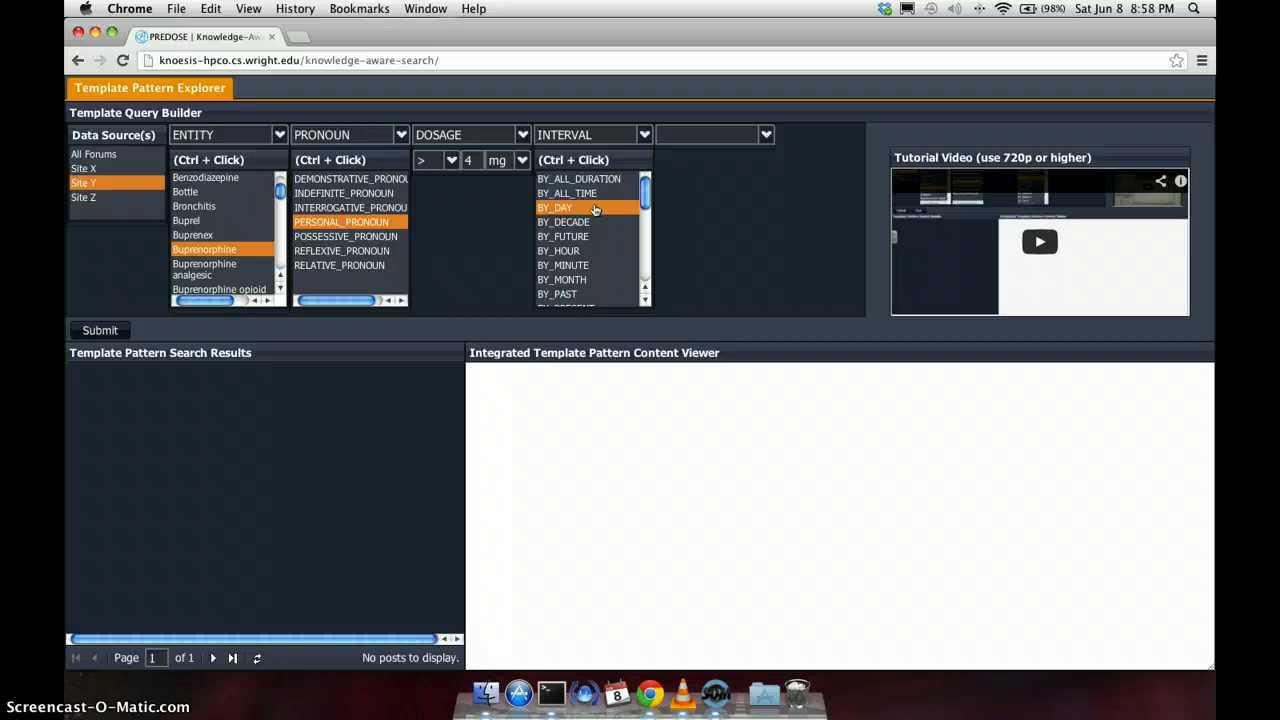
{"action": "left_click", "coordinate": [583, 251], "text": "super"}
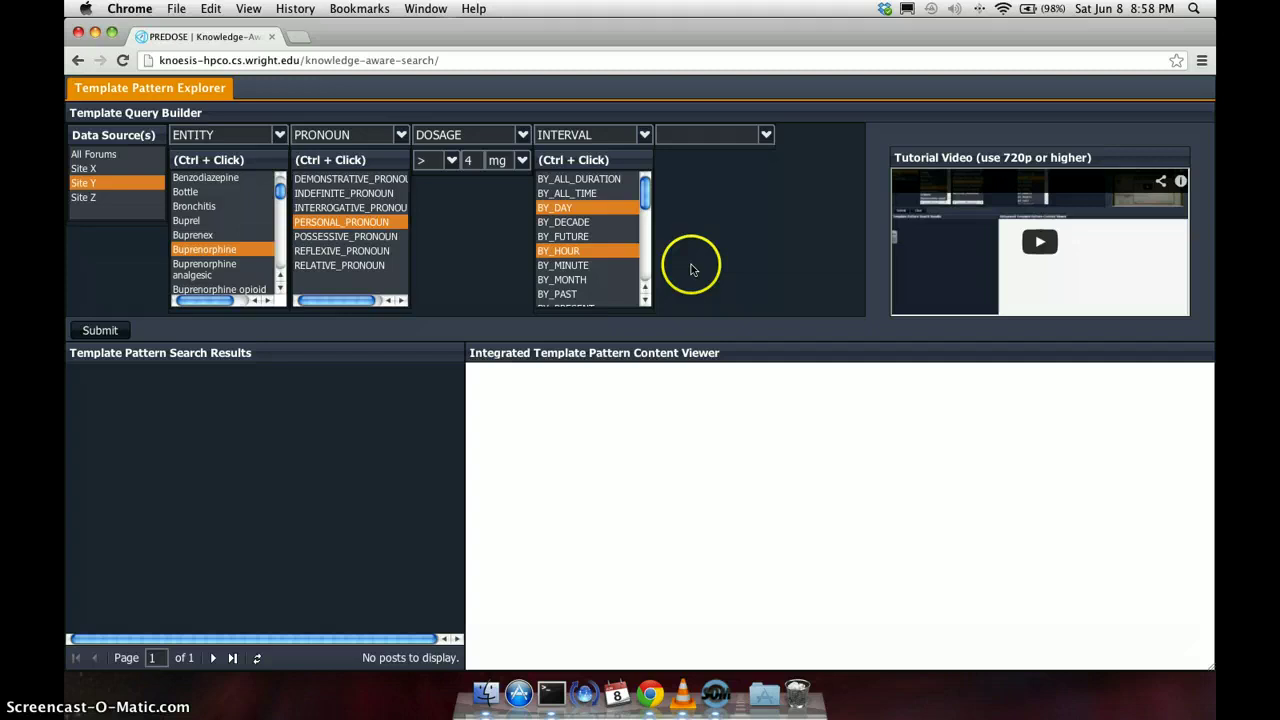
Submit the query and pick the 'subutex 16mg a day' result from the 21 posts.
{"action": "left_click", "coordinate": [110, 331]}
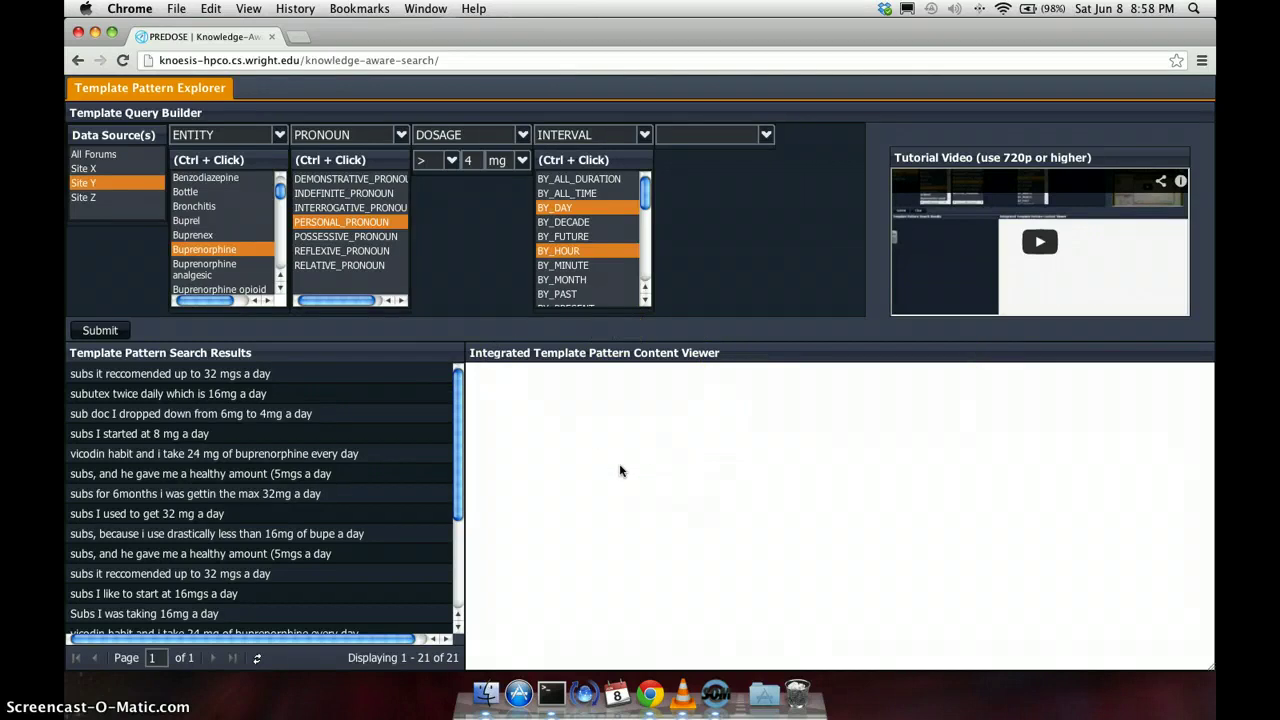
{"action": "left_click", "coordinate": [326, 382]}
Open the post recommending up to 32 mgs a day and select passages of its text.
{"action": "left_click", "coordinate": [326, 375]}
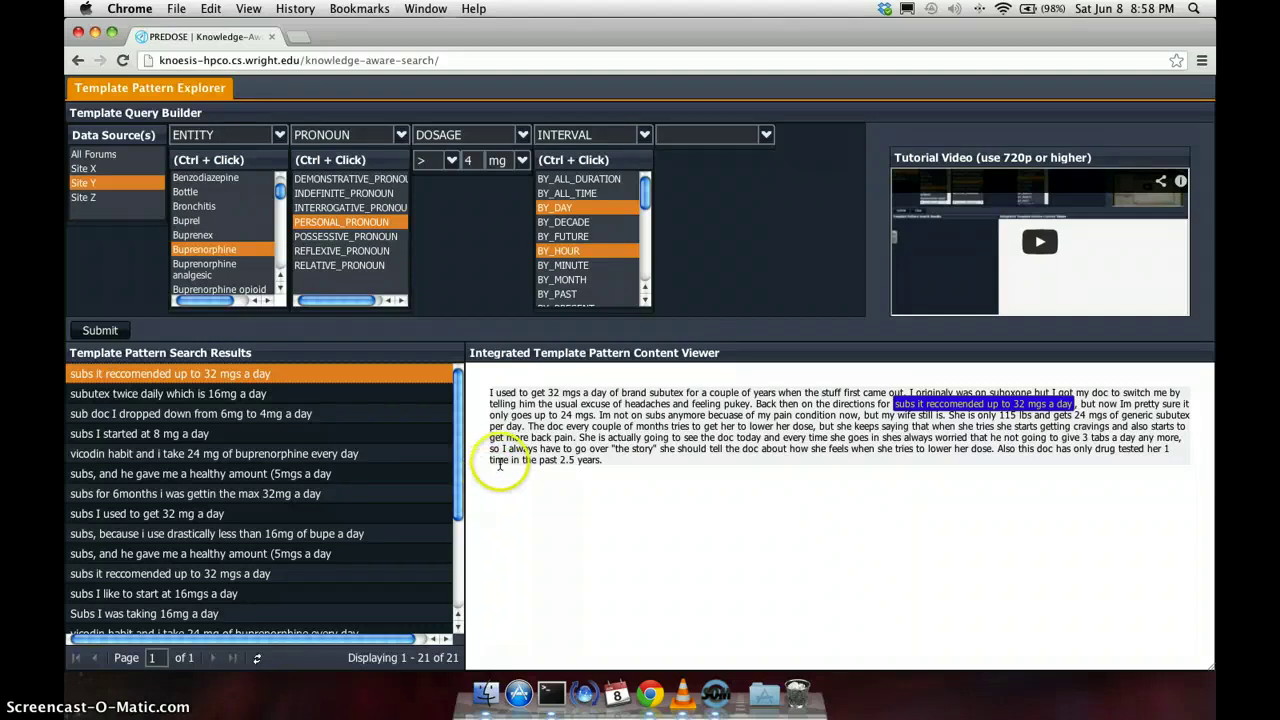
{"action": "left_click_drag", "start_coordinate": [490, 392], "coordinate": [1080, 404]}
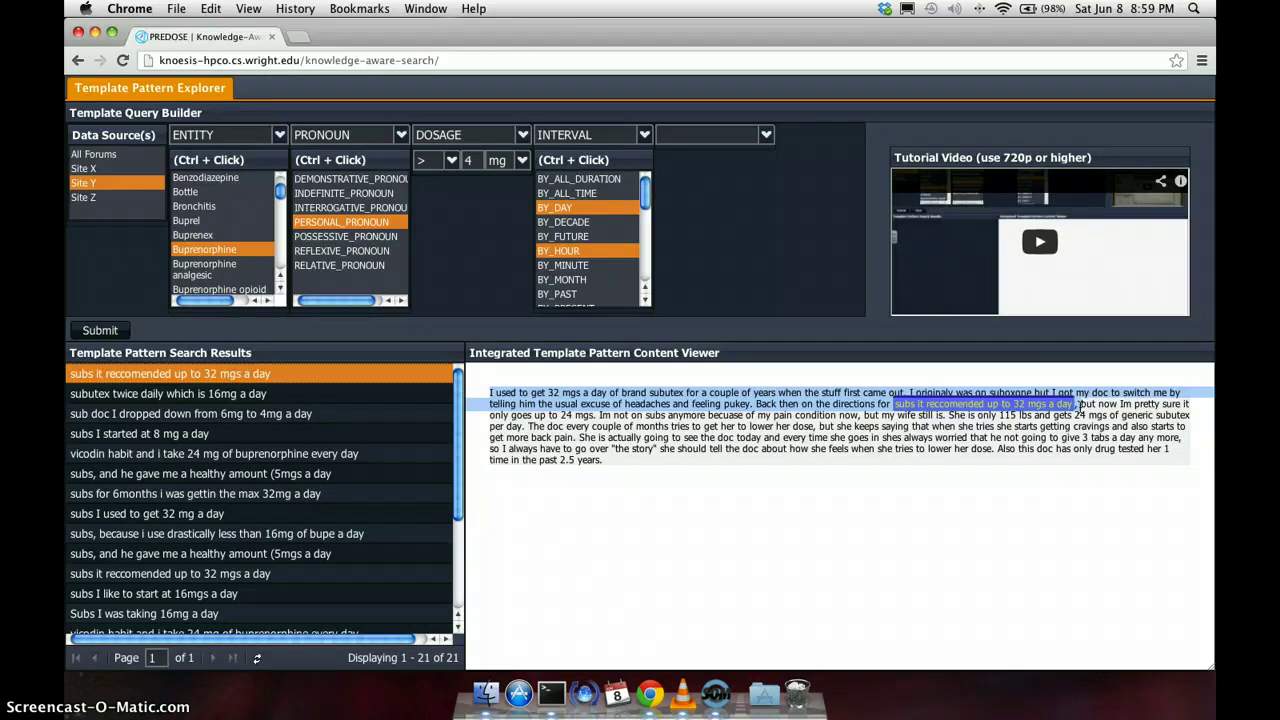
{"action": "left_click", "coordinate": [1080, 404]}
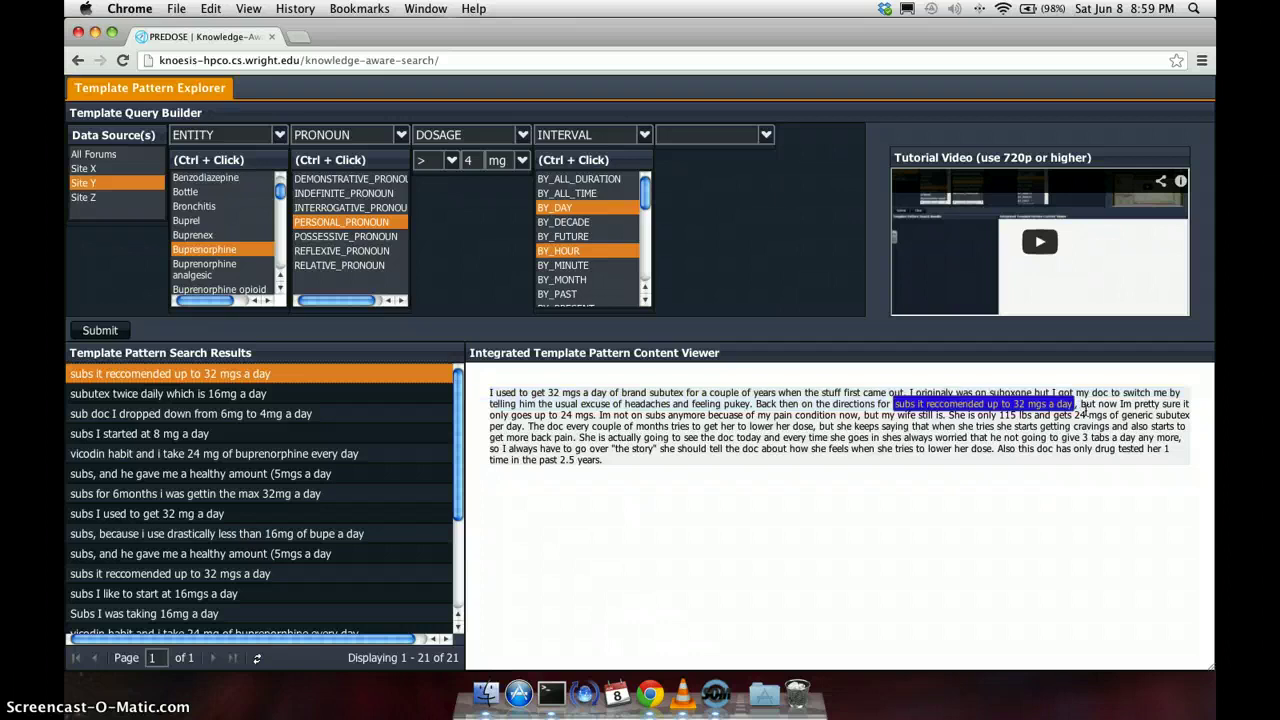
{"action": "left_click_drag", "start_coordinate": [1080, 404], "coordinate": [598, 414]}
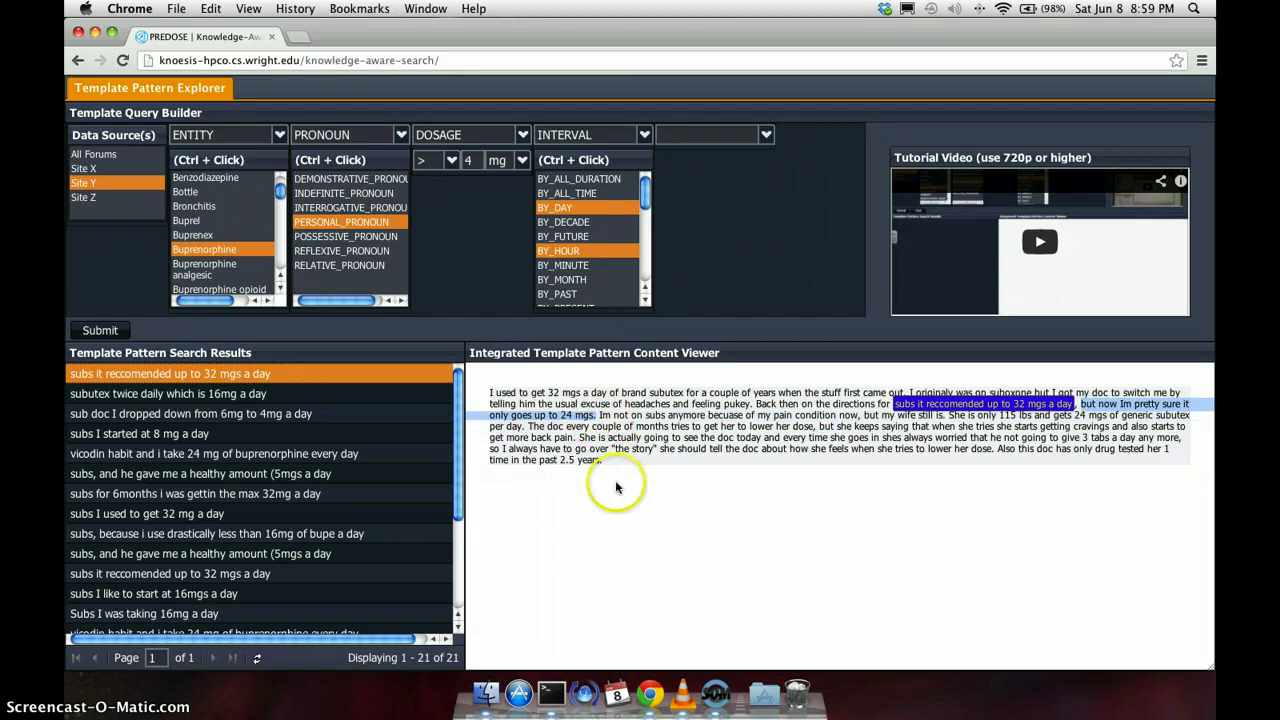
{"action": "left_click", "coordinate": [615, 516]}
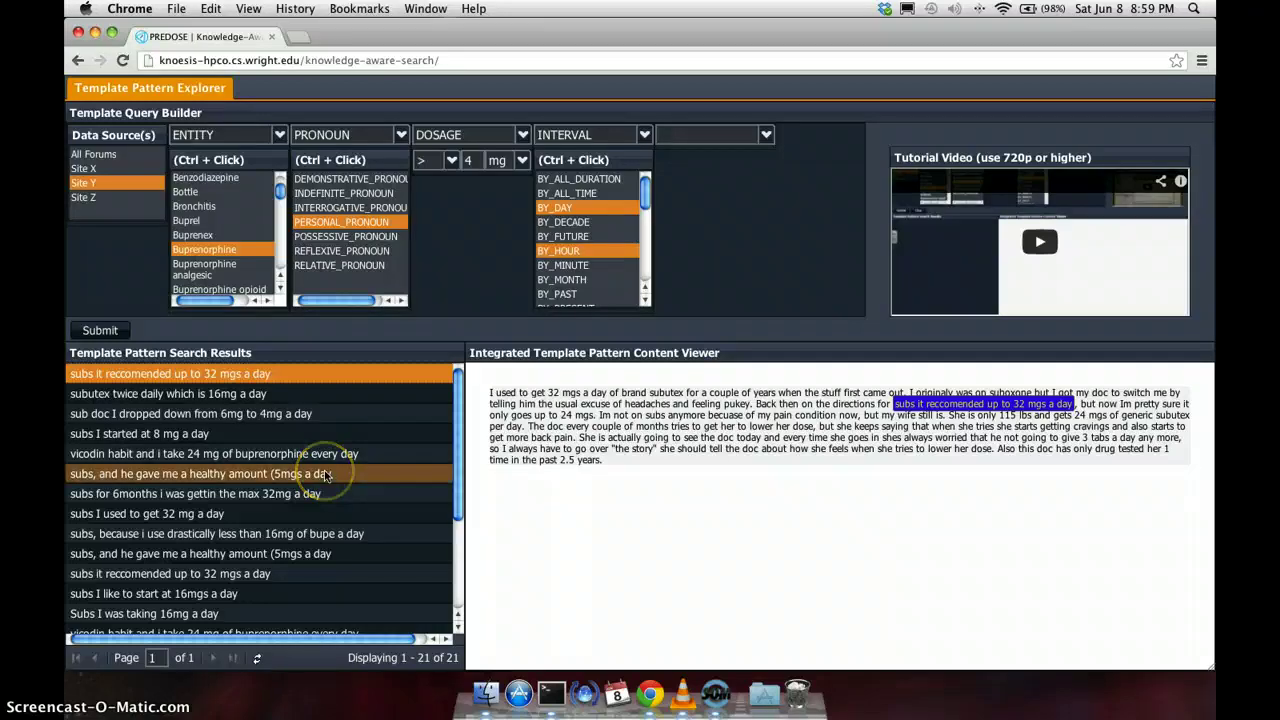
View the two 24 mg posts, then open the post about dropping from 6mg to 4mg a day.
{"action": "left_click", "coordinate": [283, 454]}
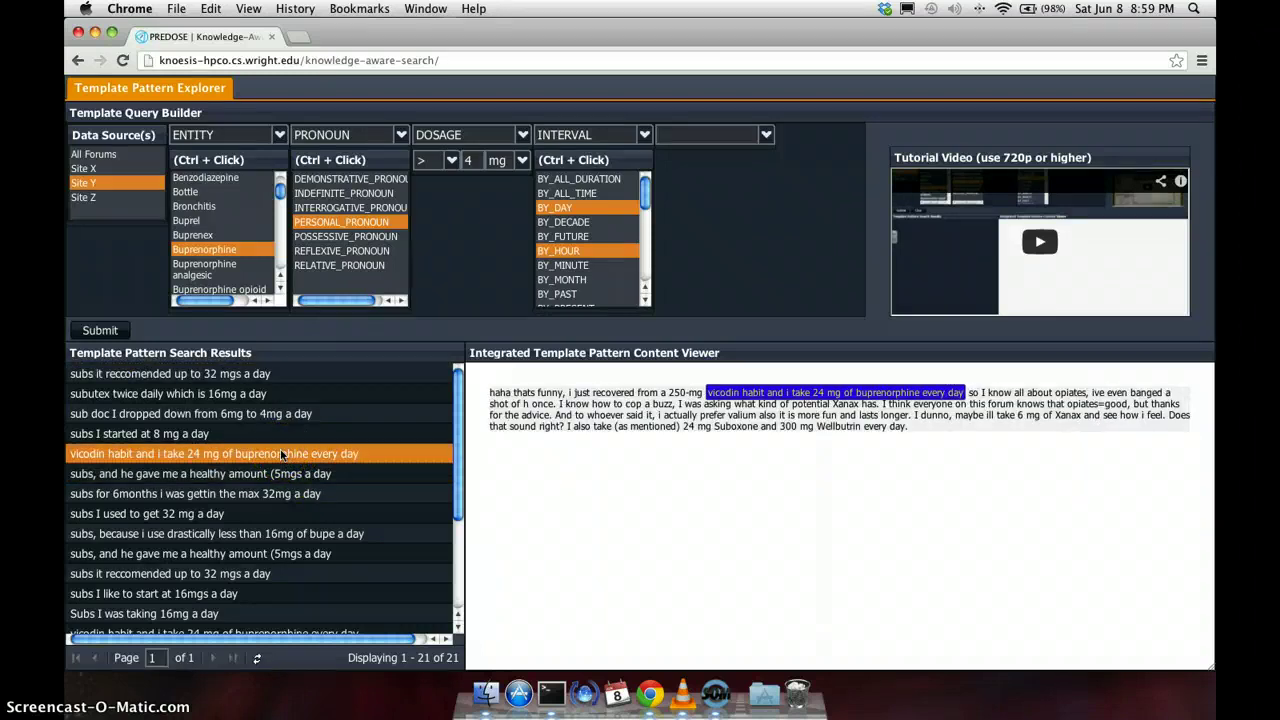
{"action": "scroll", "coordinate": [281, 455], "scroll_direction": "down", "scroll_amount": 5}
{"action": "left_click", "coordinate": [274, 483]}
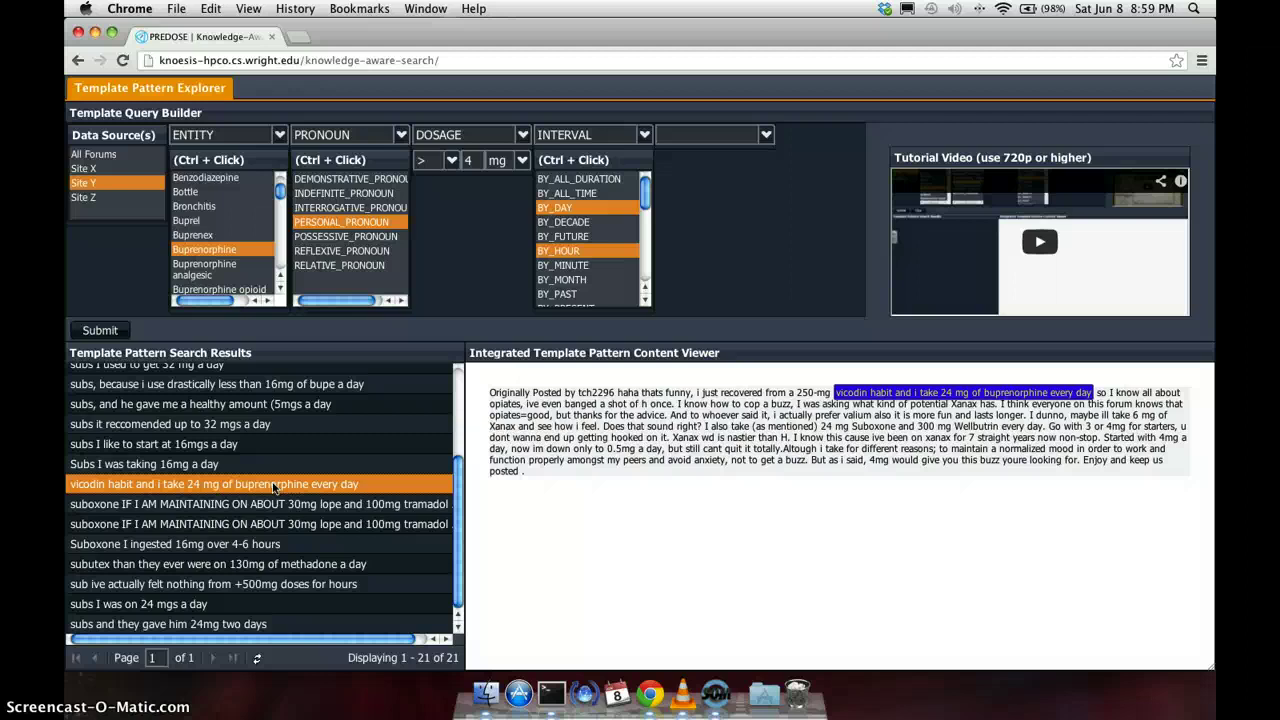
{"action": "scroll", "coordinate": [273, 487], "scroll_direction": "up", "scroll_amount": 3}
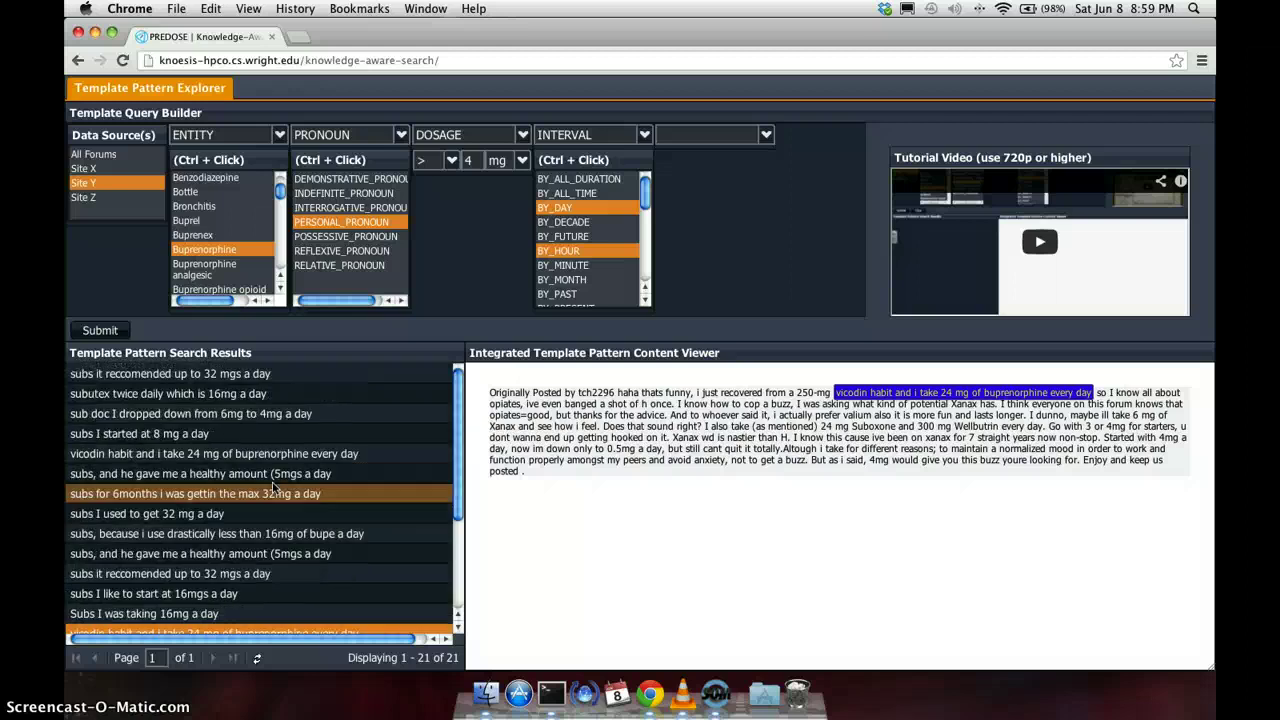
{"action": "left_click", "coordinate": [262, 416]}
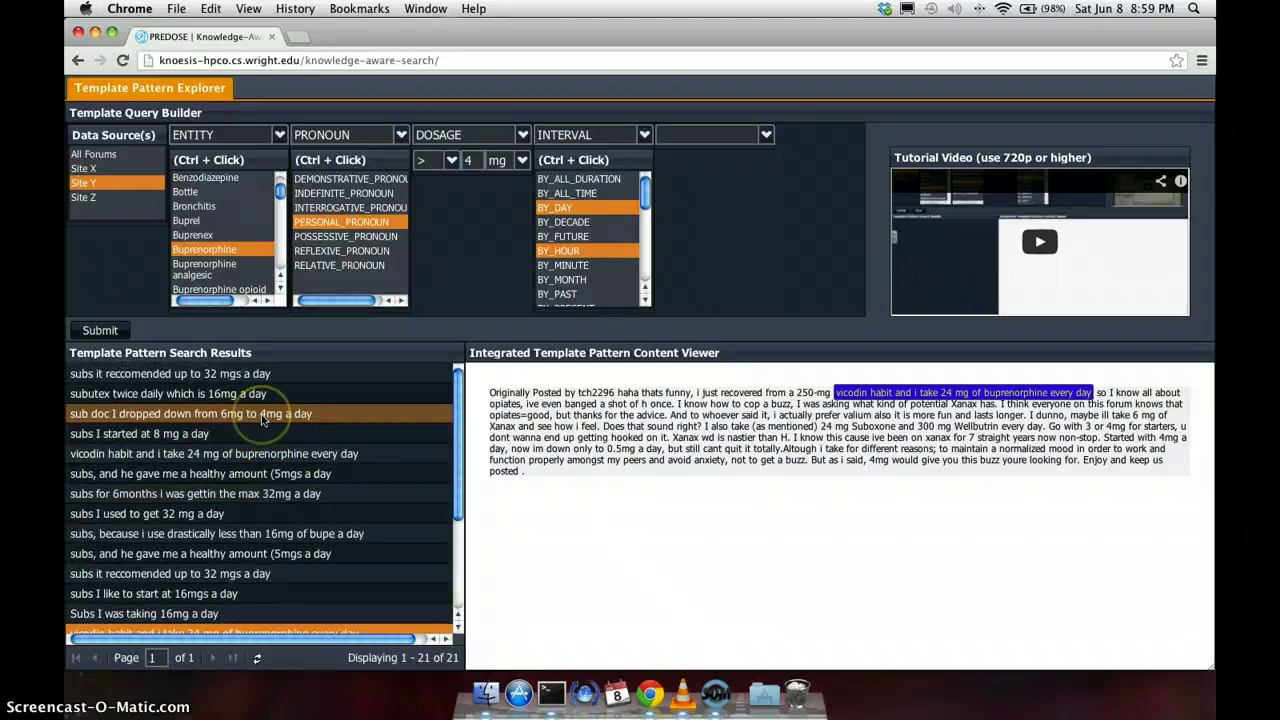
{"action": "scroll", "coordinate": [261, 414], "scroll_direction": "down", "scroll_amount": 3}
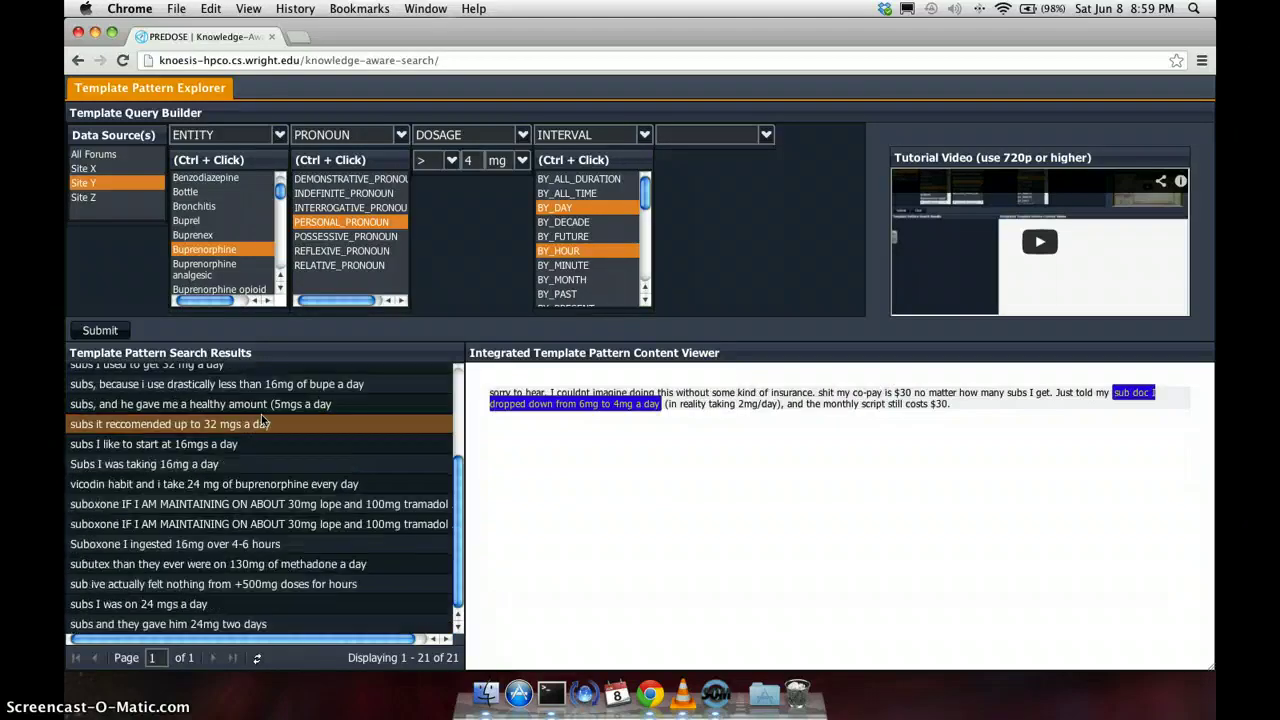
Browse the results and open the post 'Suboxone I ingested 16mg over 4-6 hours'.
{"action": "left_click_drag", "start_coordinate": [261, 414], "coordinate": [237, 584]}
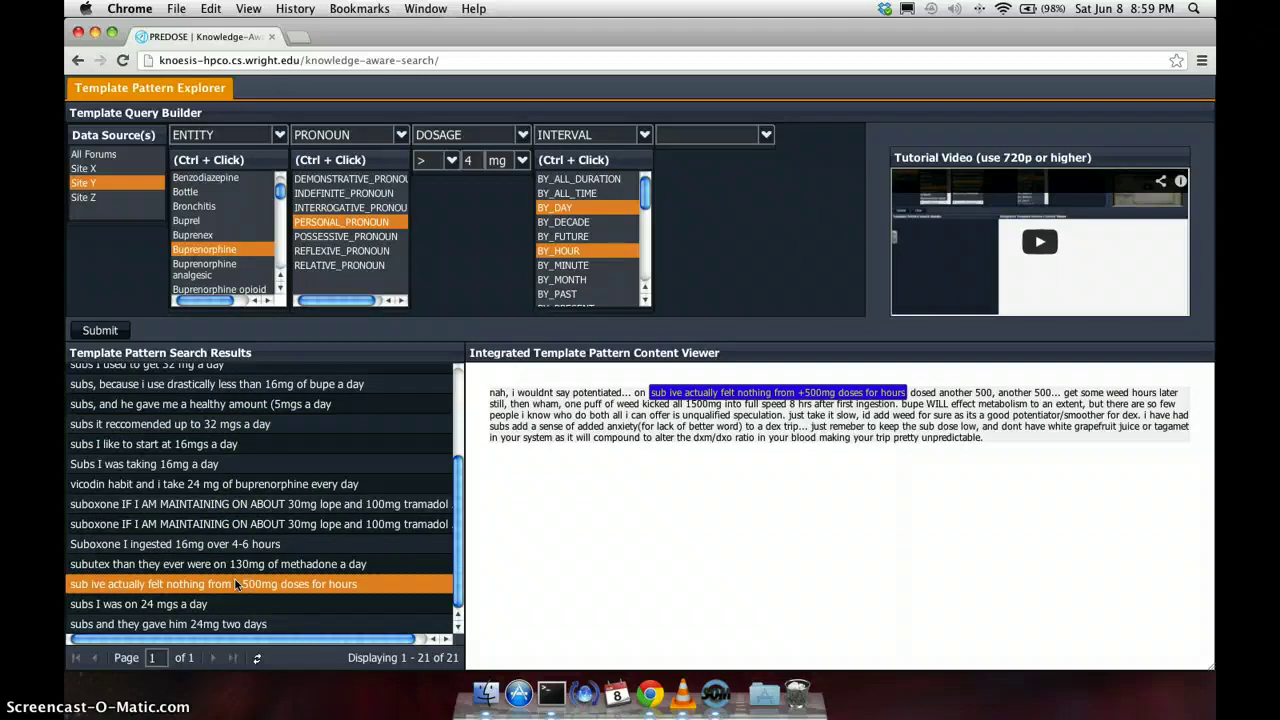
{"action": "scroll", "coordinate": [235, 584], "scroll_direction": "up", "scroll_amount": 3}
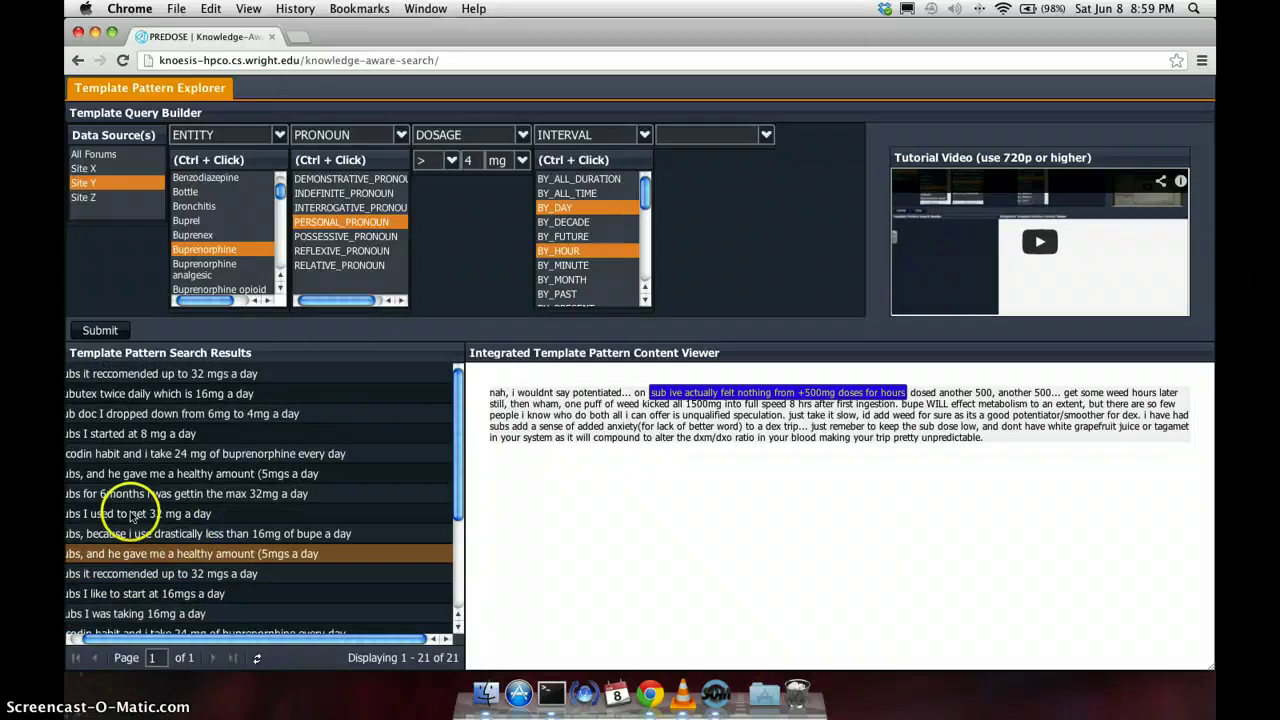
{"action": "left_click_drag", "start_coordinate": [84, 470], "coordinate": [110, 570]}
{"action": "scroll", "coordinate": [118, 396], "scroll_direction": "down", "scroll_amount": 3}
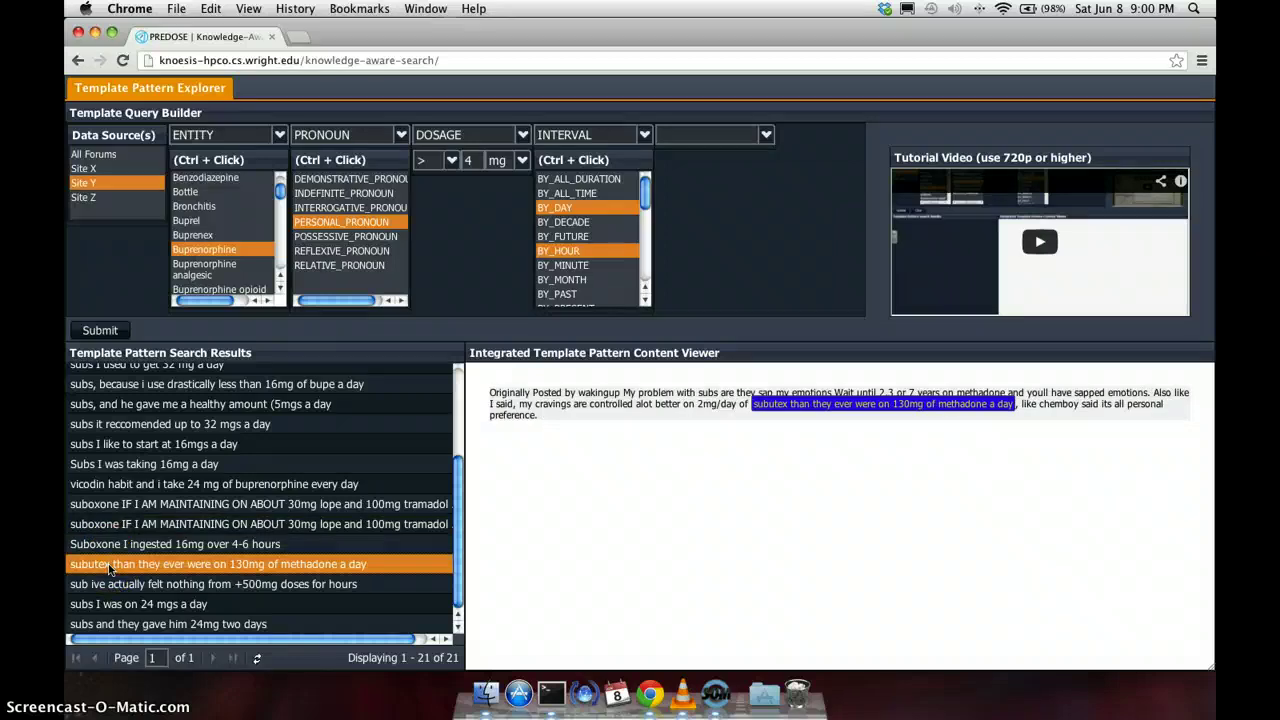
{"action": "left_click_drag", "start_coordinate": [106, 508], "coordinate": [111, 549]}
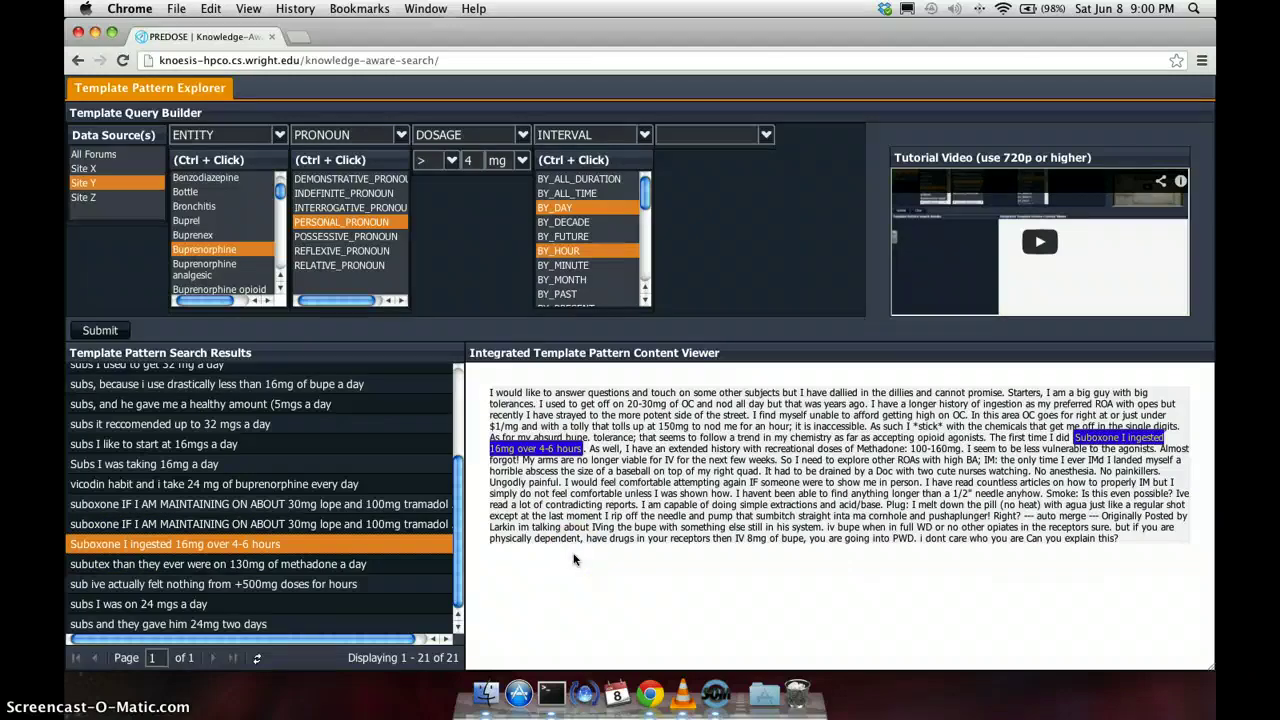
{"action": "left_click", "coordinate": [1021, 583]}
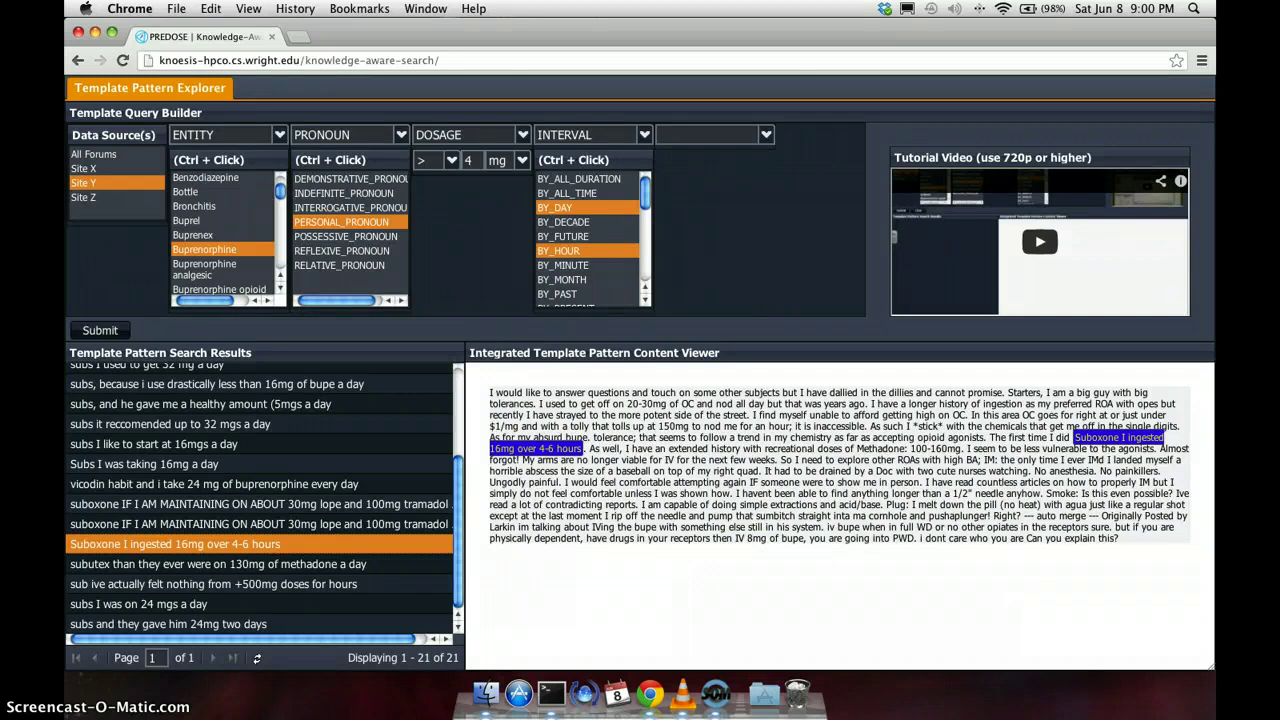